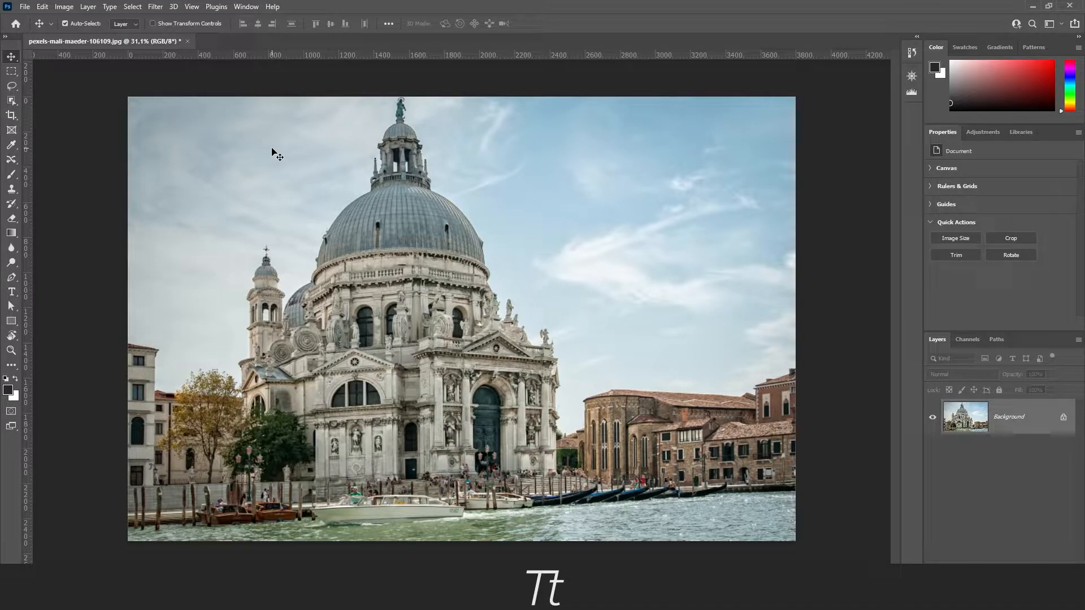
- Start a Pen tool path at the dome's lower left rim and trace its left outline upward
key("ctrl+0")
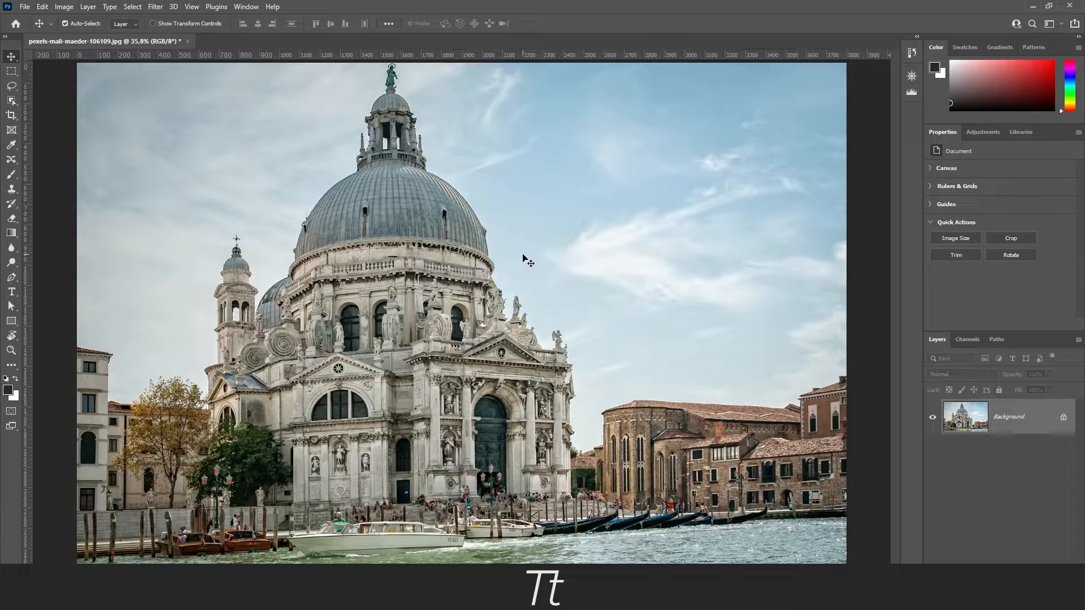
scroll(232, 160, "up", 3)
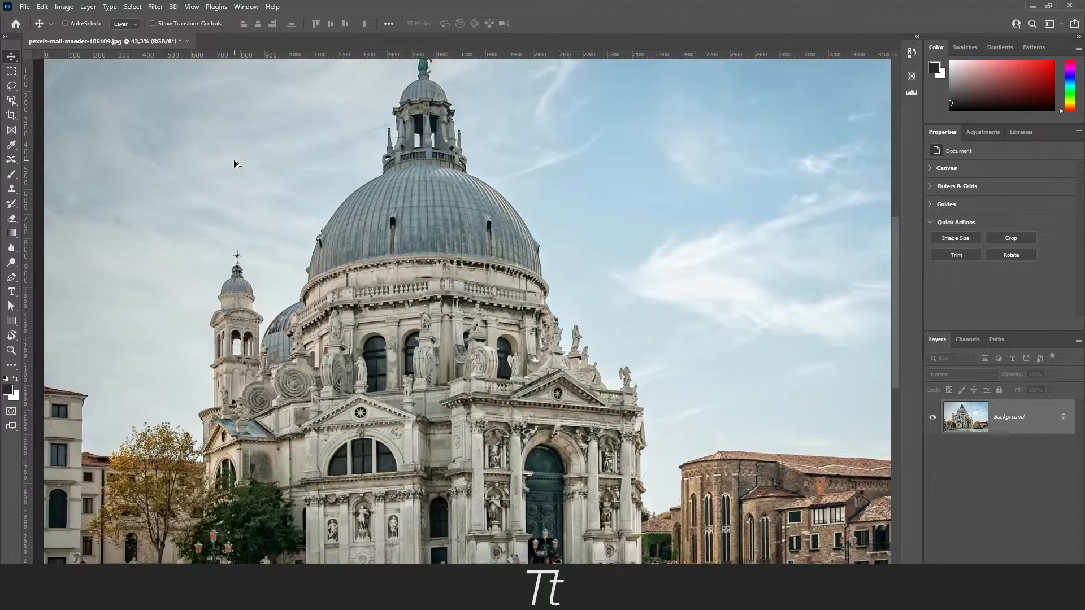
left_click_drag(251, 163, 291, 188)
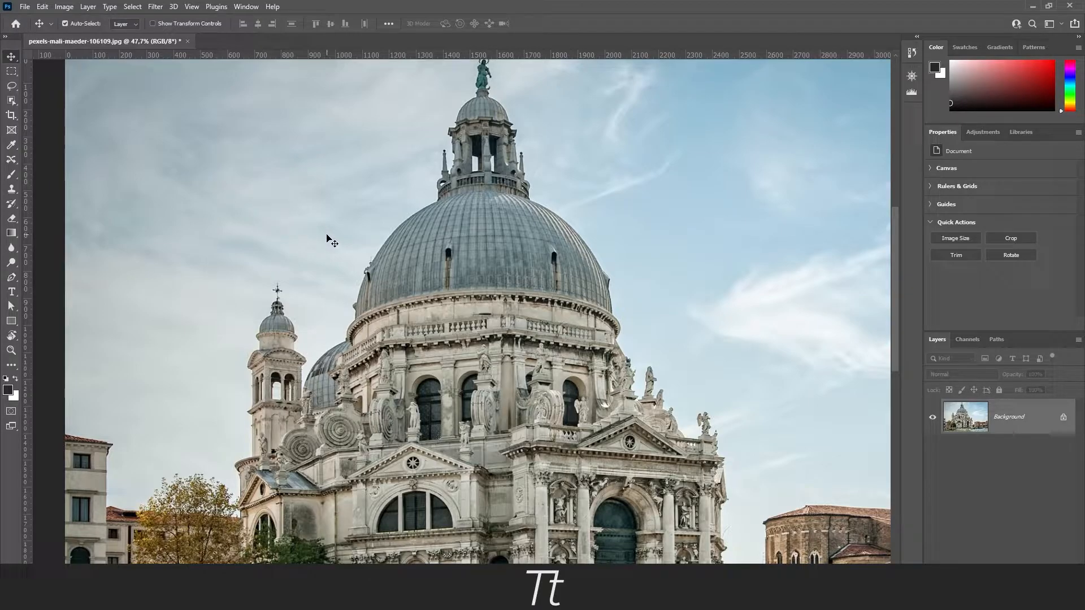
key("p")
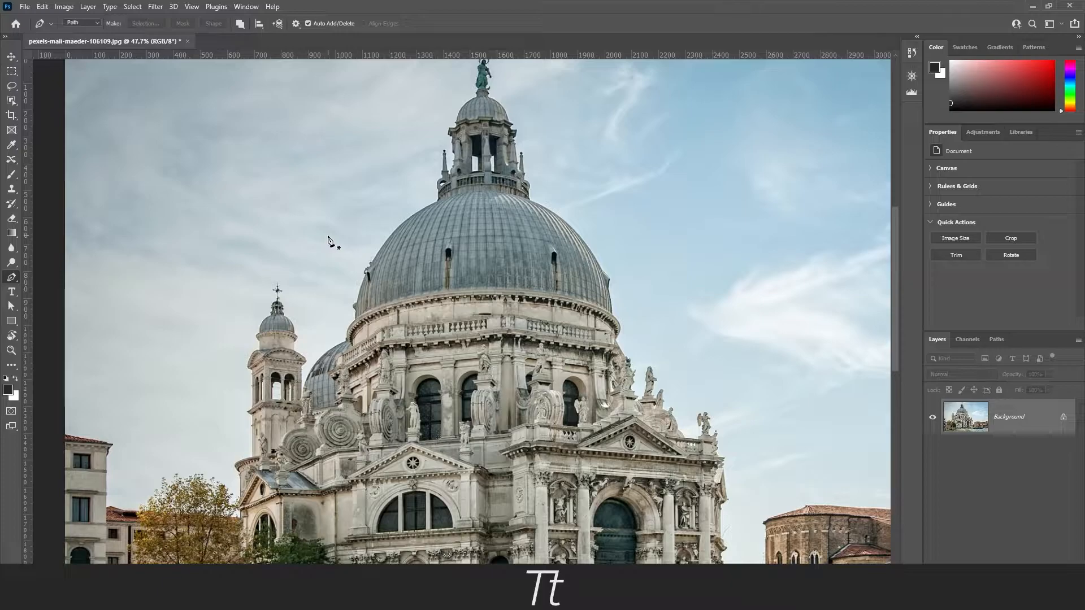
scroll(332, 240, "up", 1)
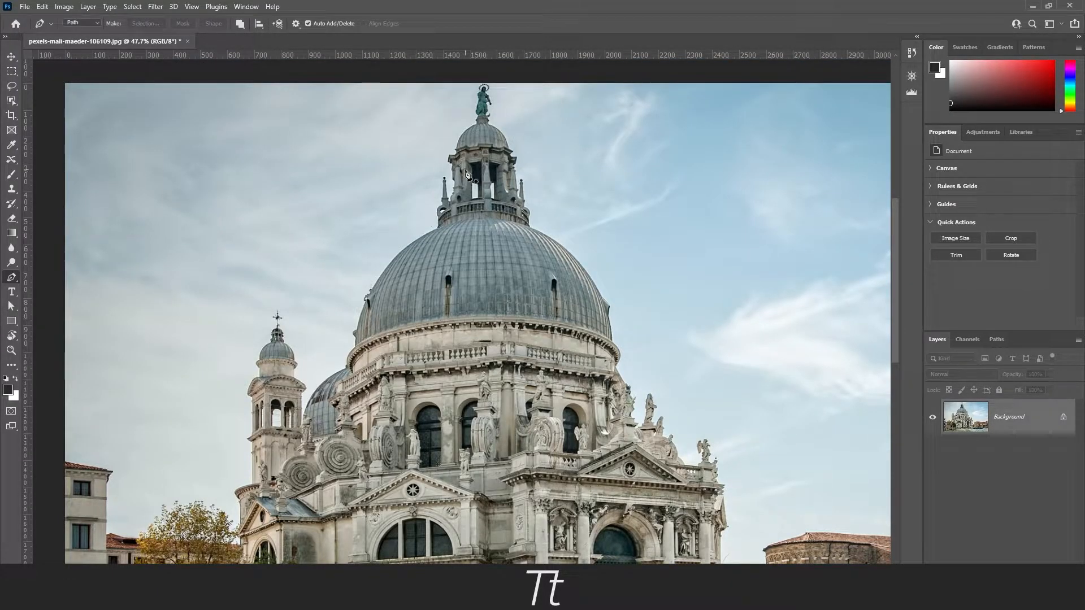
scroll(351, 353, "up", 10)
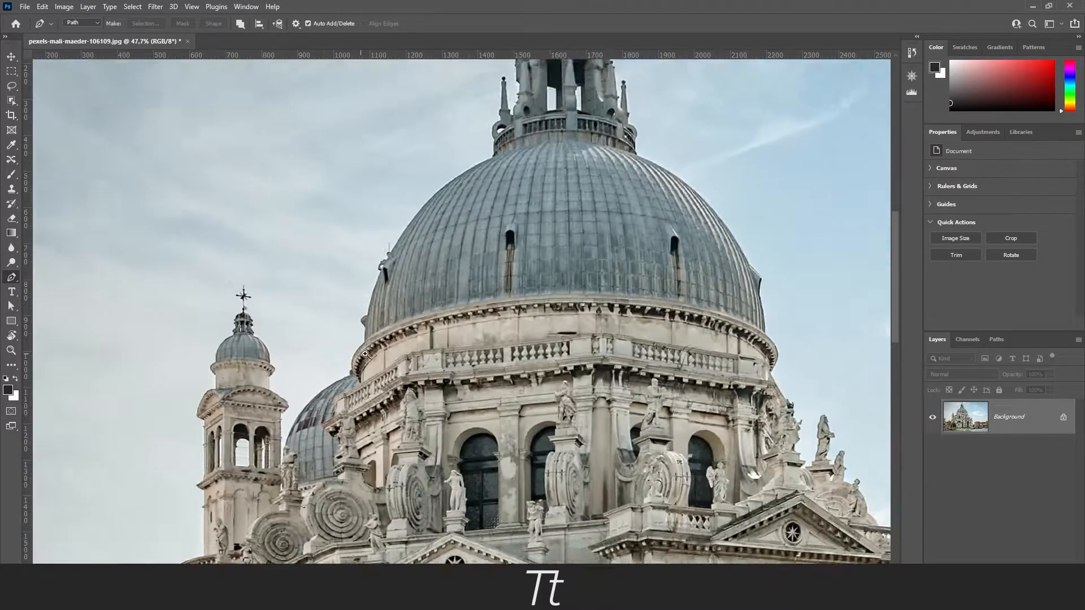
left_click(397, 407)
left_click_drag(443, 298, 515, 229)
left_click(445, 237)
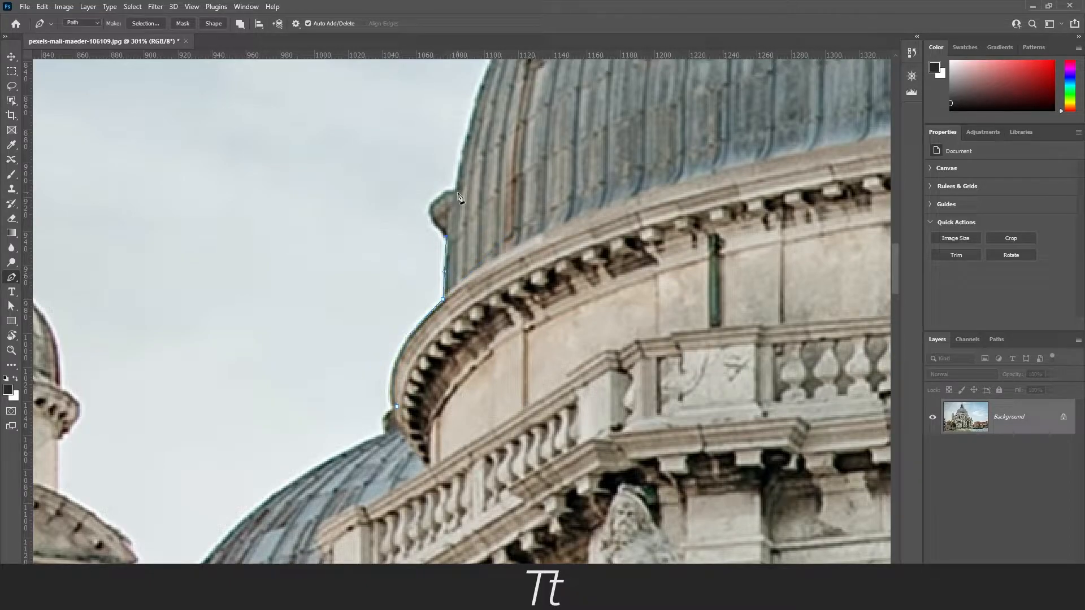
left_click_drag(456, 192, 504, 181)
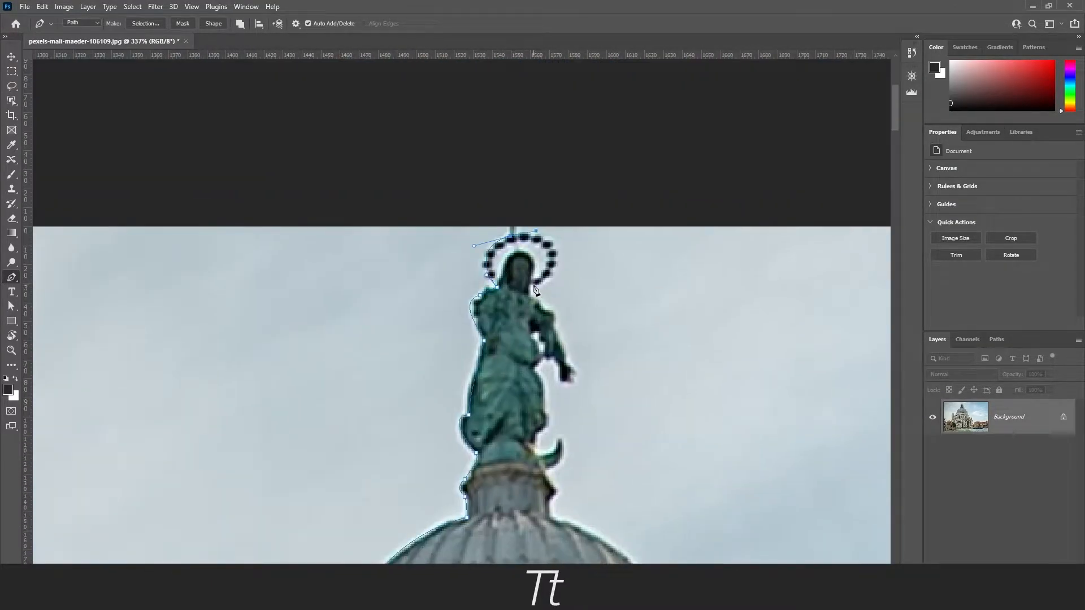
- Continue the path from the halo down the right side of the statue on top of the dome
left_click(534, 287)
left_click(554, 311)
left_click_drag(689, 387, 690, 542)
left_click(554, 364)
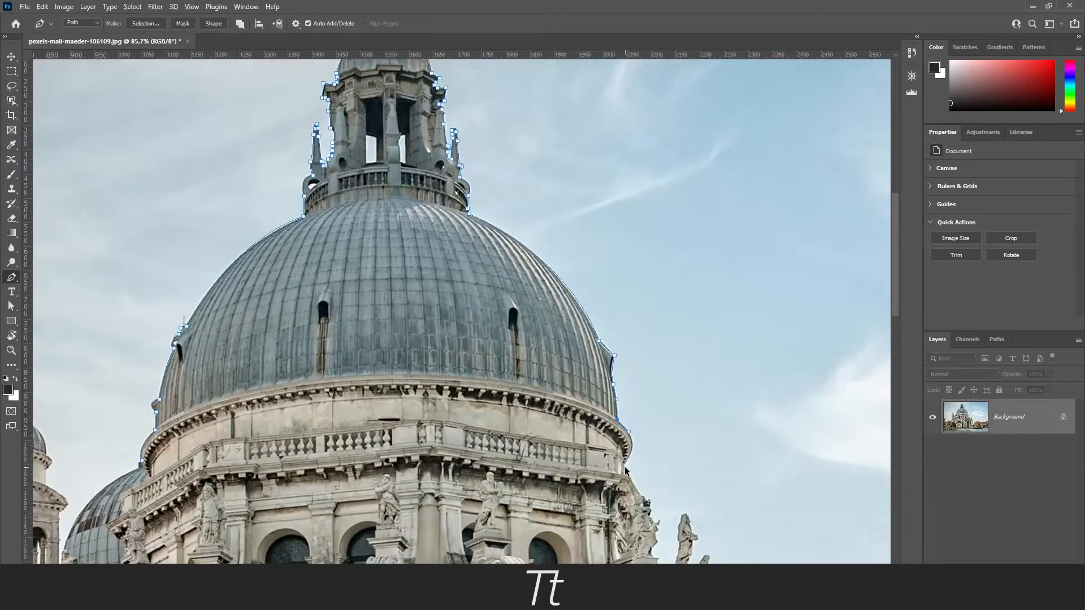
- Finish the path at the dome's lower right rim and close it across the base at the starting point
scroll(625, 466, "up", 3)
left_click_drag(620, 465, 575, 453)
scroll(638, 425, "down", 4)
scroll(291, 456, "up", 3)
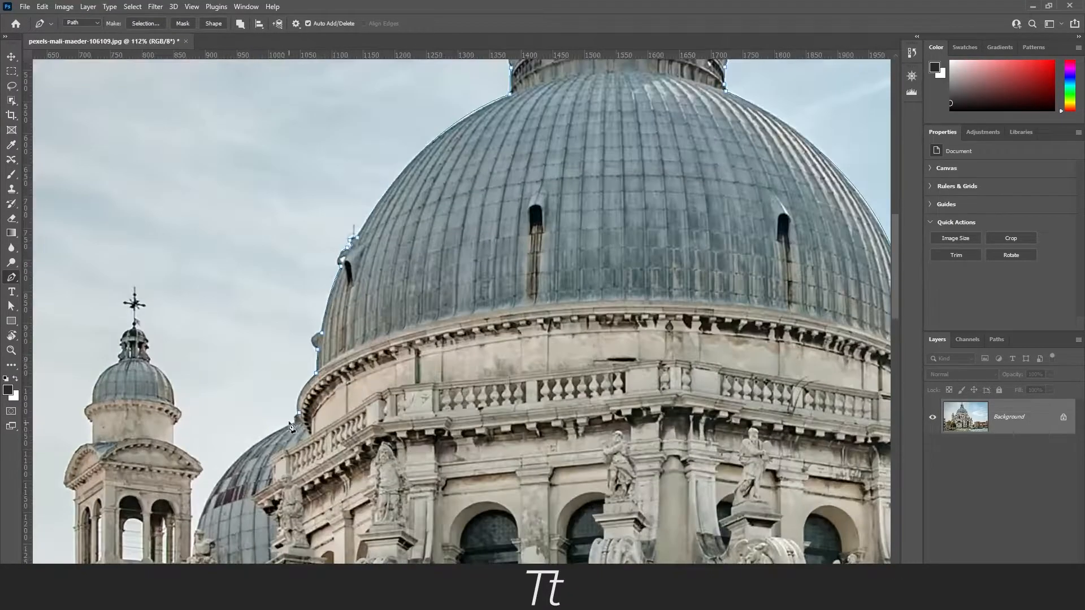
left_click(312, 415)
left_click(300, 416)
scroll(320, 401, "down", 3)
scroll(465, 396, "up", 1)
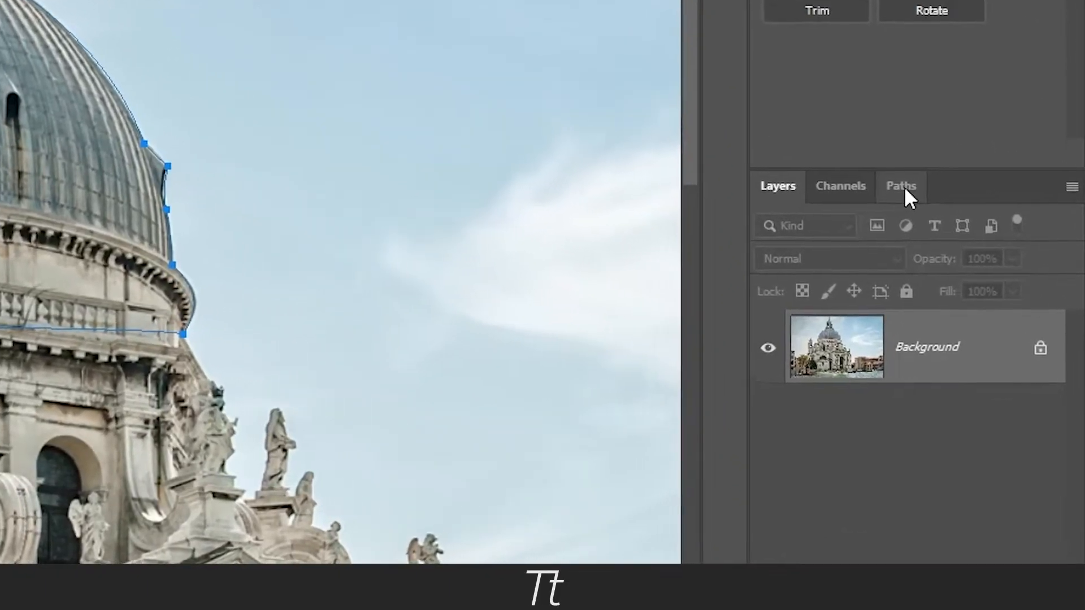
- Save the work path under the name Text Object and load it as a selection
left_click(903, 189)
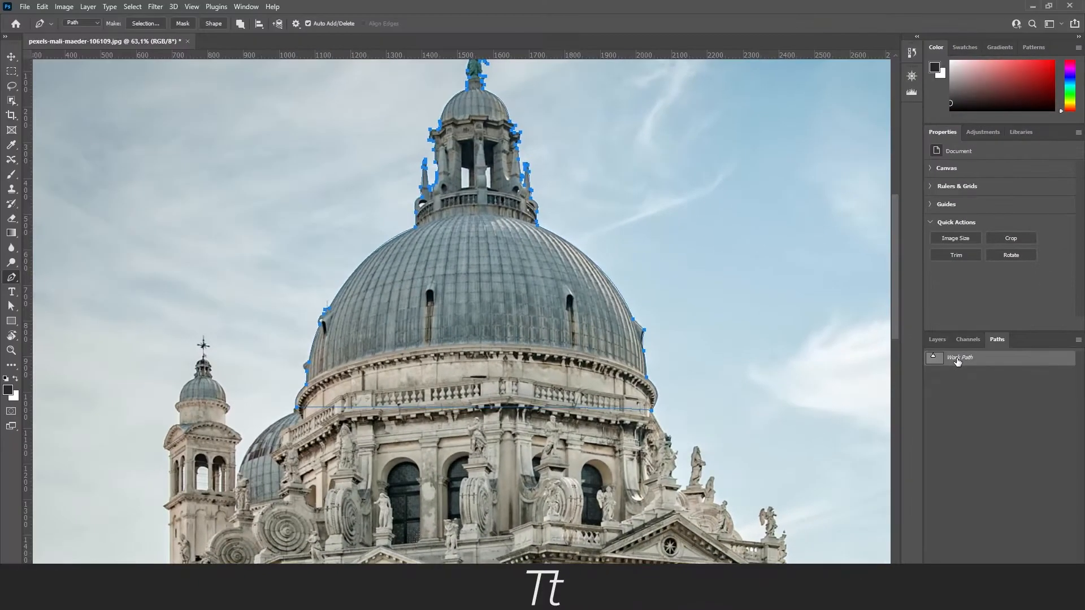
double_click(956, 359)
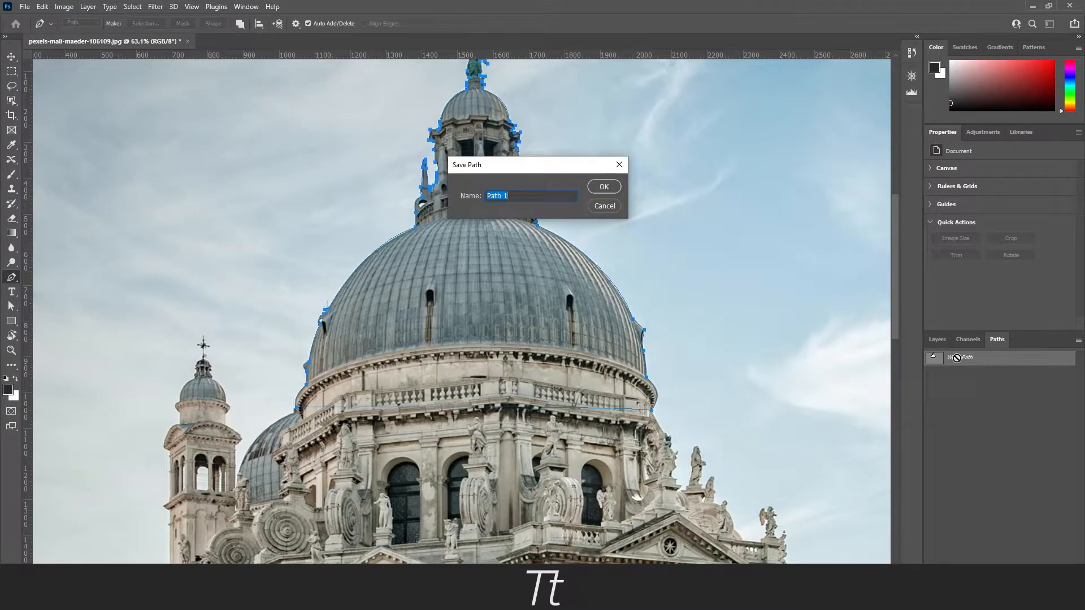
type("Text Object")
left_click(605, 188)
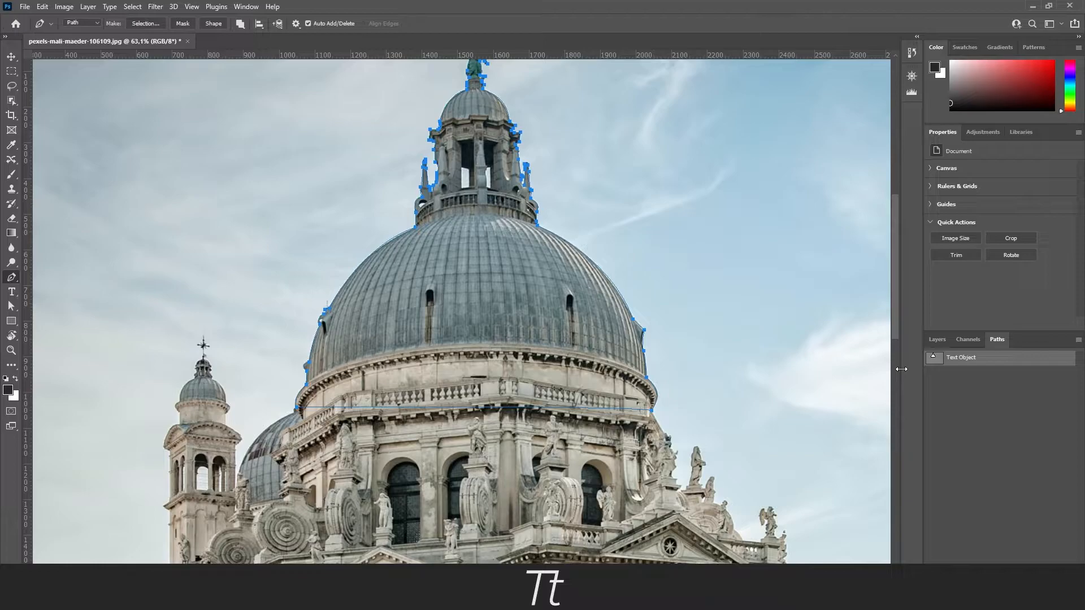
key("ctrl")
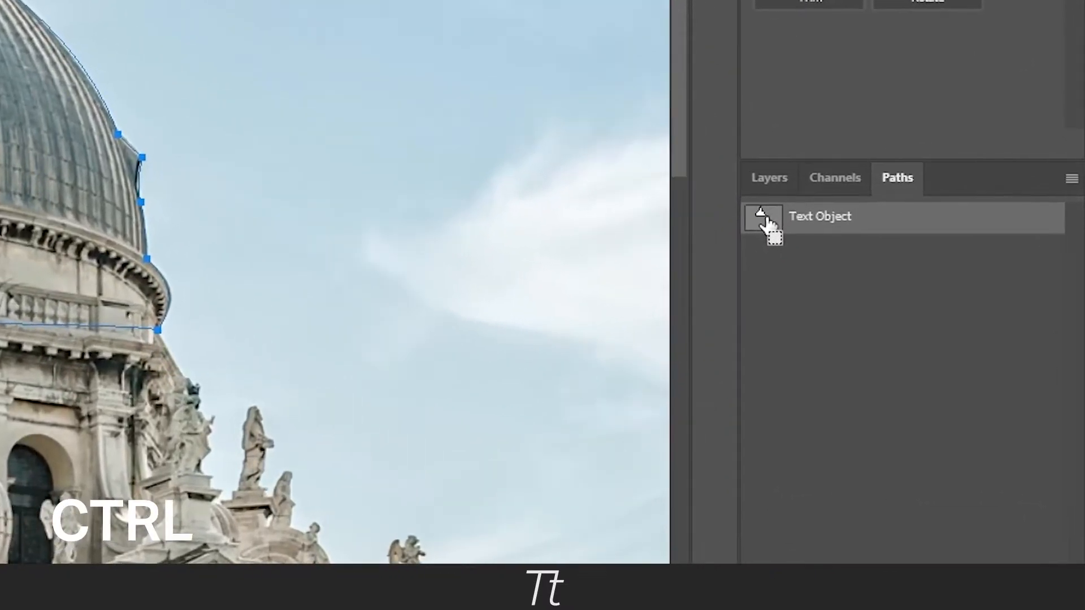
left_click(919, 349, "ctrl")
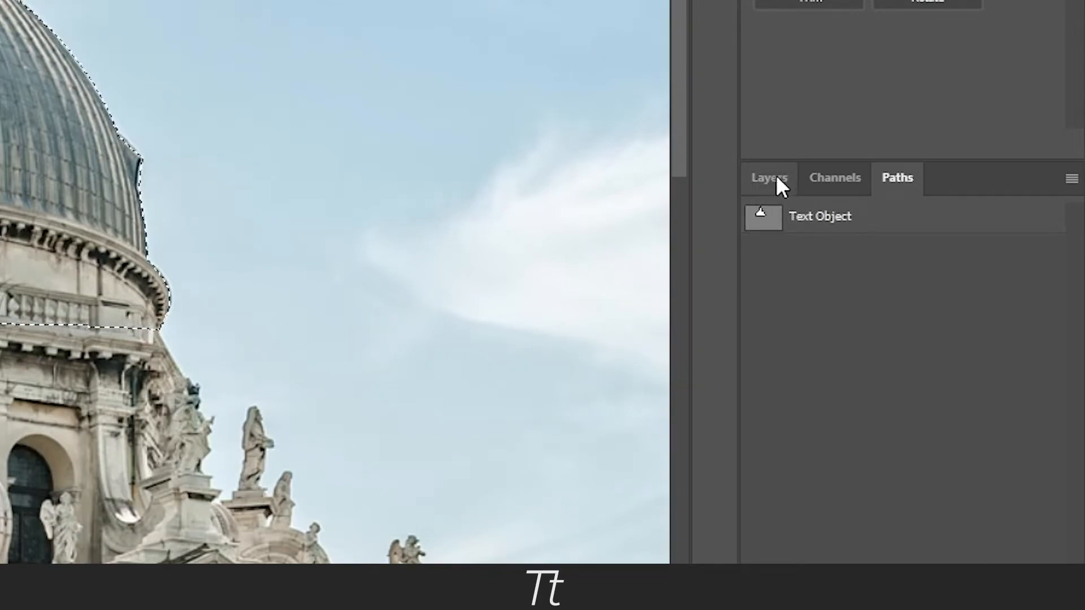
- Unlock the Background layer and copy the selected dome to a new layer
left_click(778, 185)
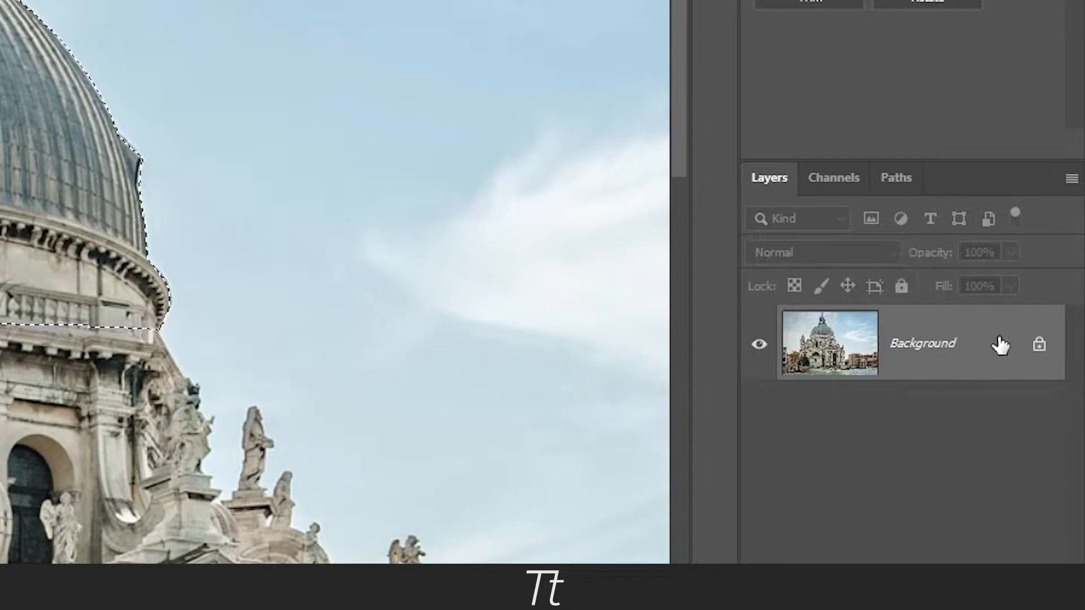
left_click(1039, 344)
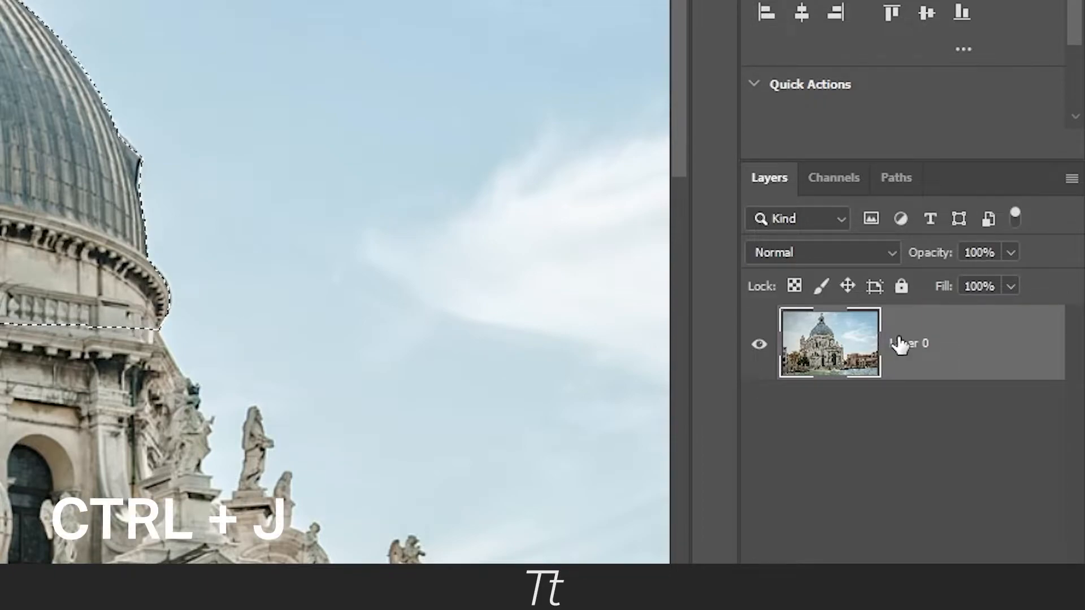
key("ctrl+j")
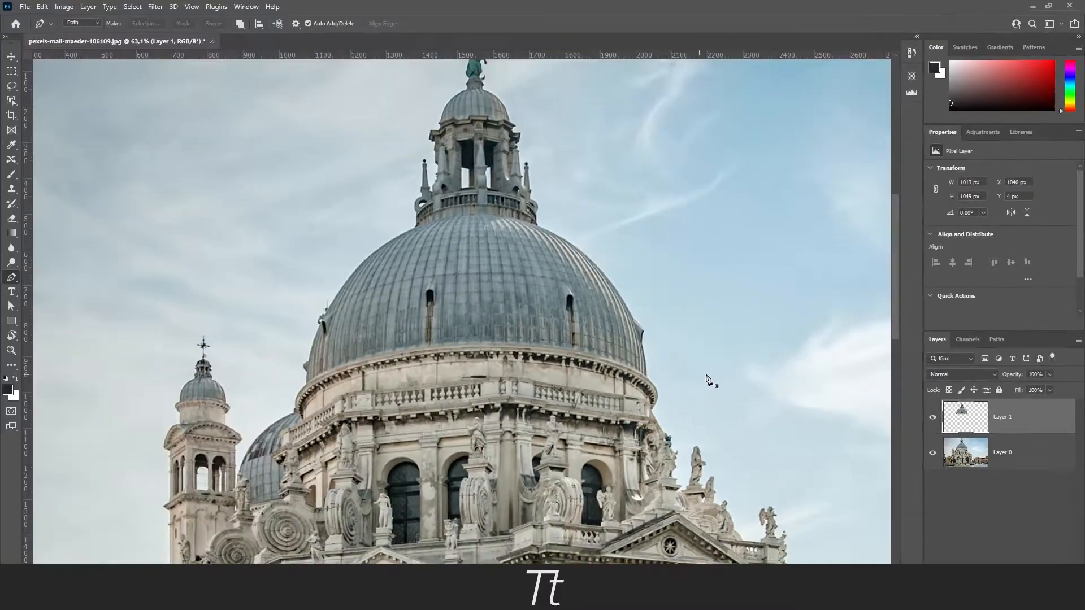
- Hide Layer 0 to inspect the cut-out dome on its own
left_click(933, 453)
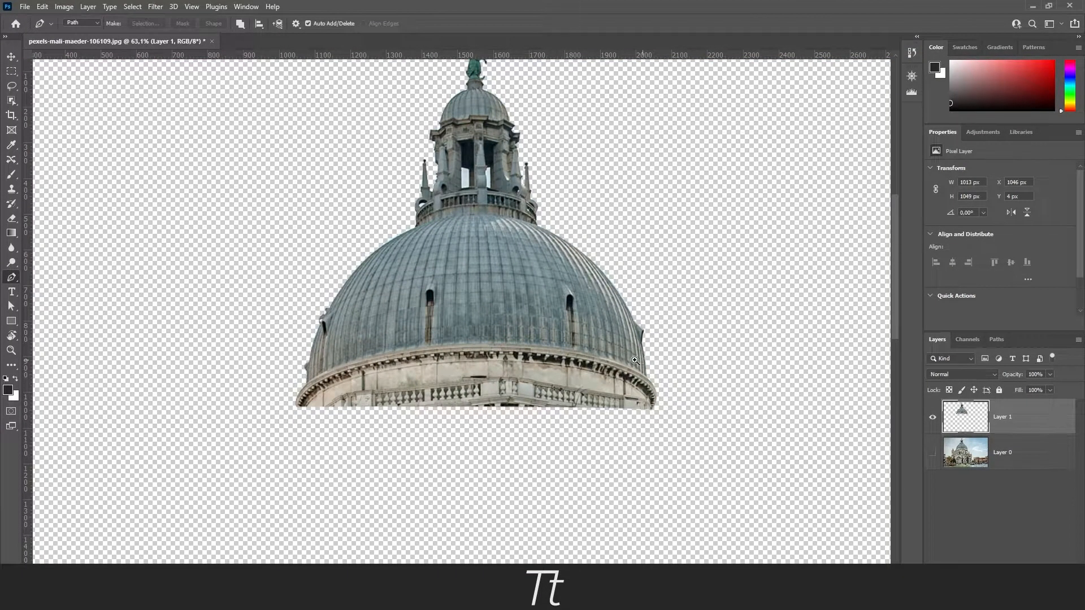
scroll(632, 361, "down", 1)
scroll(508, 262, "up", 2)
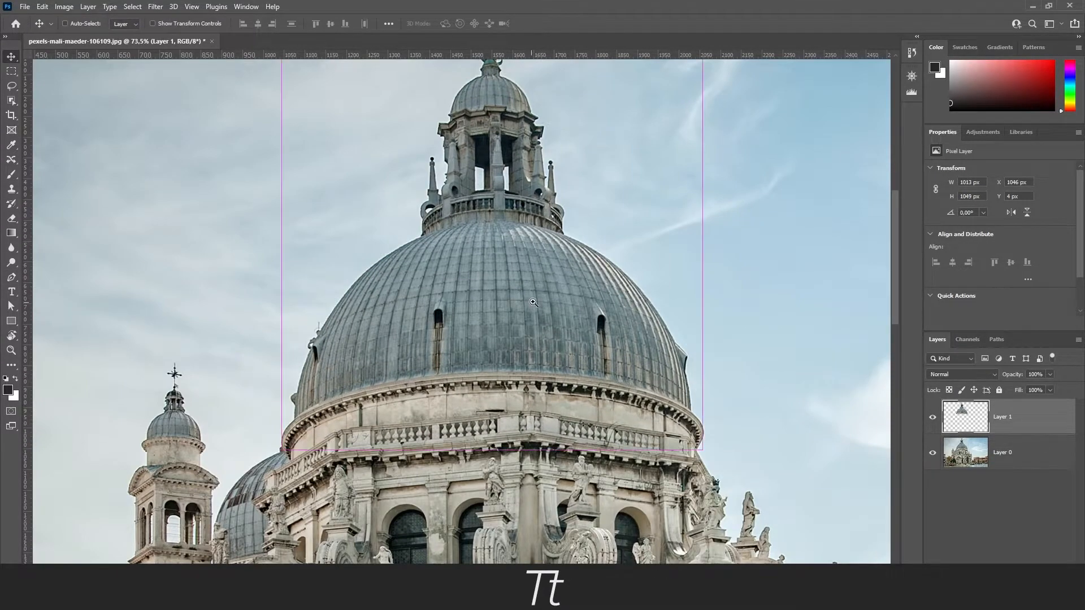
- Add the horizontal text VENICE in the sky beside the dome's tower
scroll(533, 302, "down", 2)
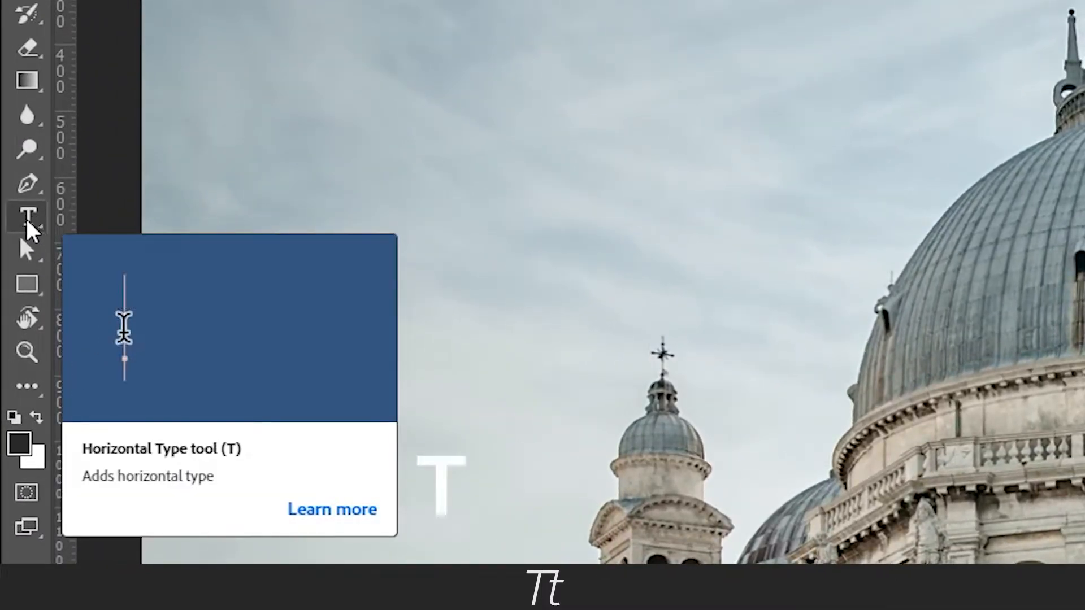
left_click(34, 215)
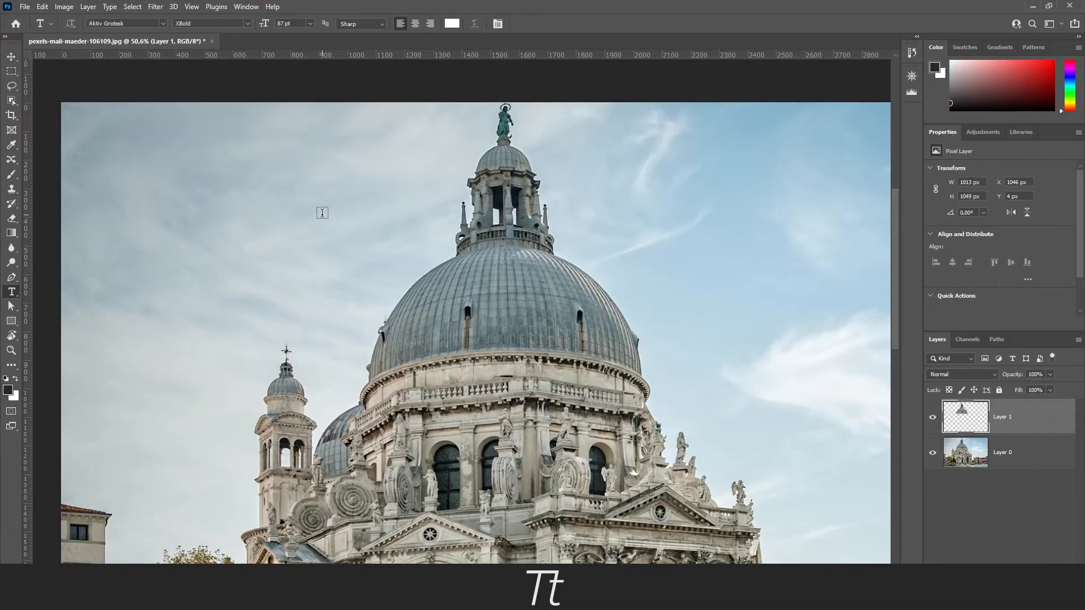
left_click(739, 39)
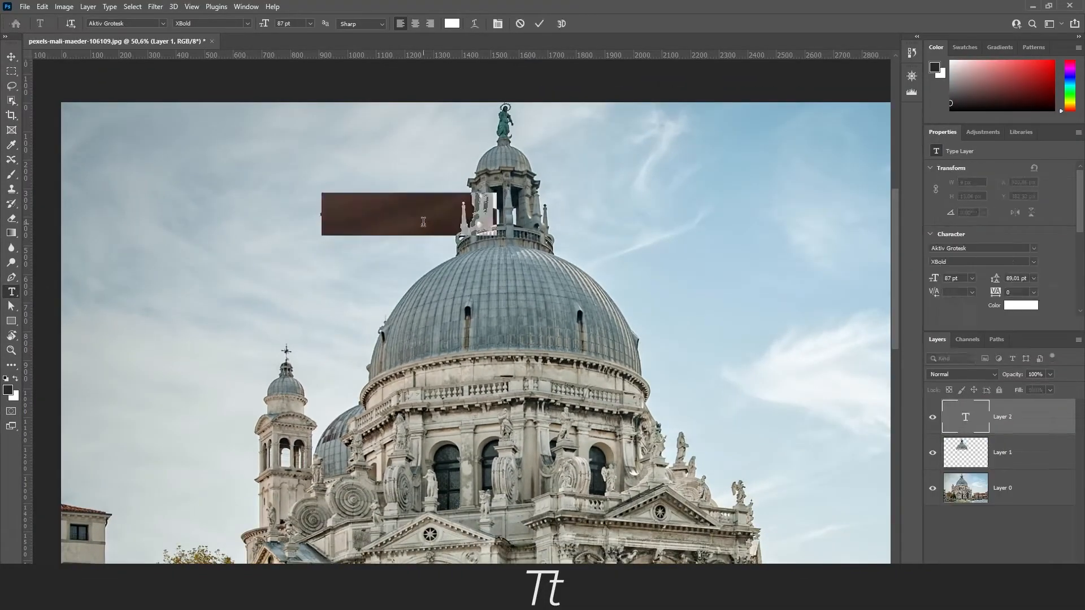
type("VENICE")
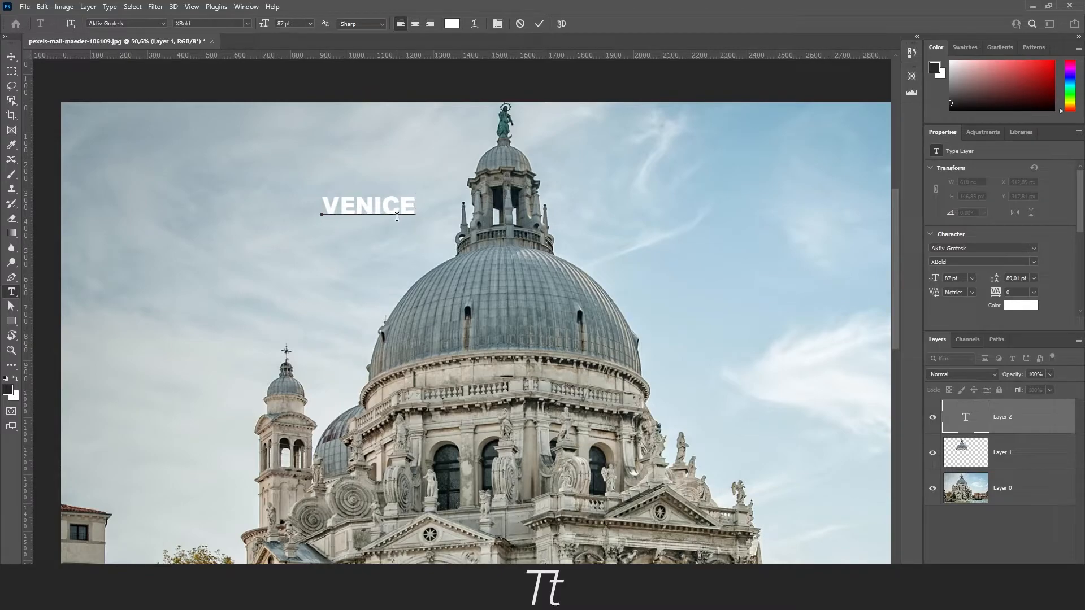
- Move the VENICE text in front of the dome's tower and scale it up to about 357 pt
left_click(11, 56)
left_click_drag(405, 210, 700, 192)
key("ctrl+t")
left_click_drag(628, 190, 629, 235)
left_click(560, 24)
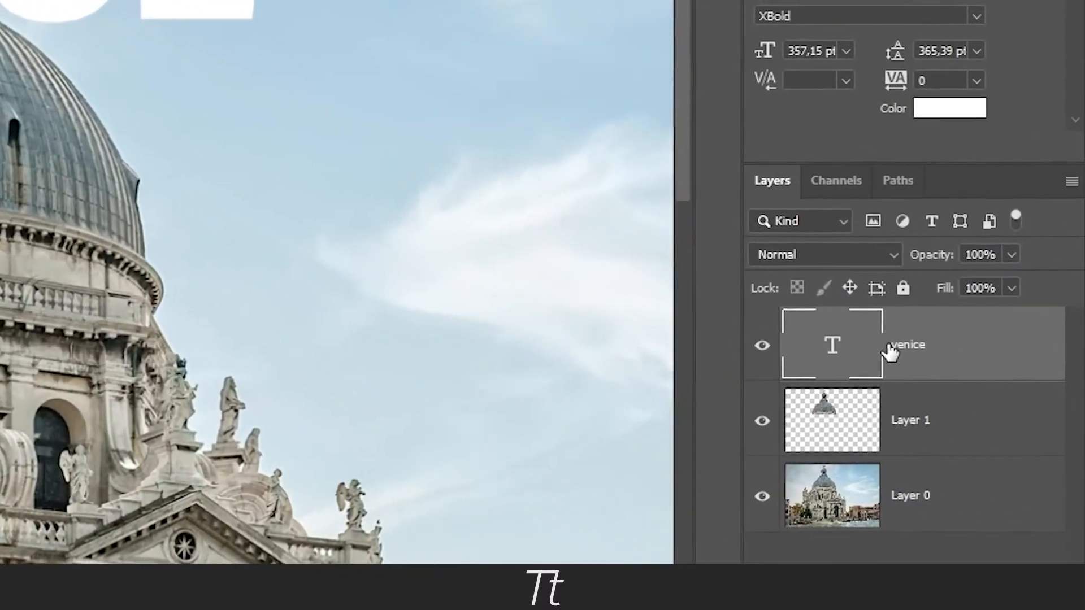
- Place the venice text layer between Layer 1 and Layer 0 in the layer order
left_click_drag(904, 340, 894, 432)
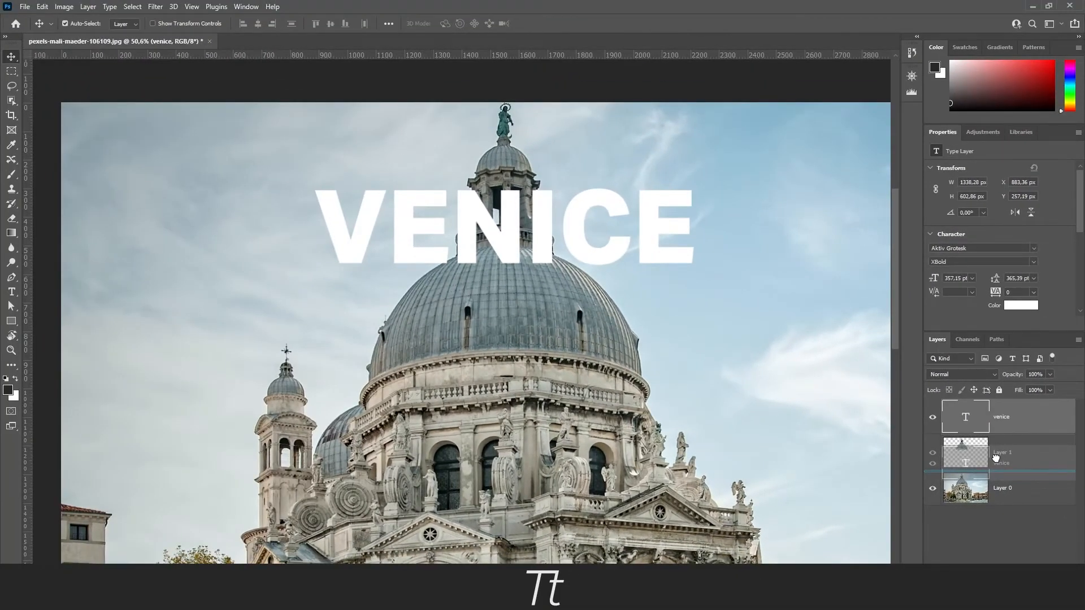
left_click_drag(996, 457, 996, 463)
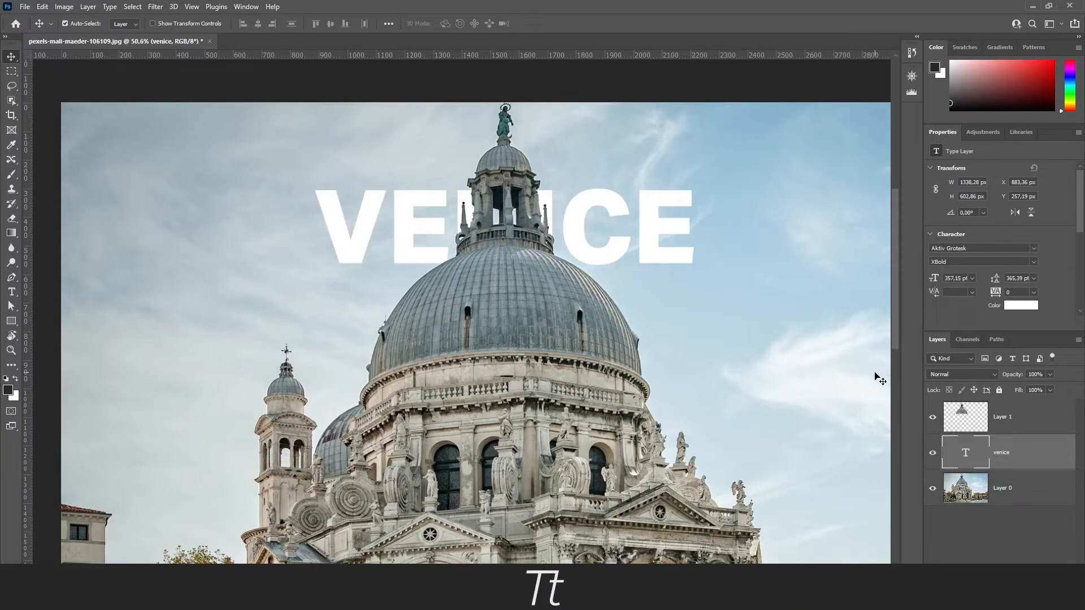
- Reposition the VENICE text behind the dome and enlarge it to about 525 pt
mouse_move(650, 232)
left_mouse_down()
mouse_move(646, 220)
mouse_move(656, 235)
mouse_move(644, 241)
left_mouse_up()
key("ctrl+t")
mouse_move(691, 272)
left_mouse_down()
mouse_move(744, 271)
mouse_move(681, 258)
mouse_move(690, 251)
left_mouse_up()
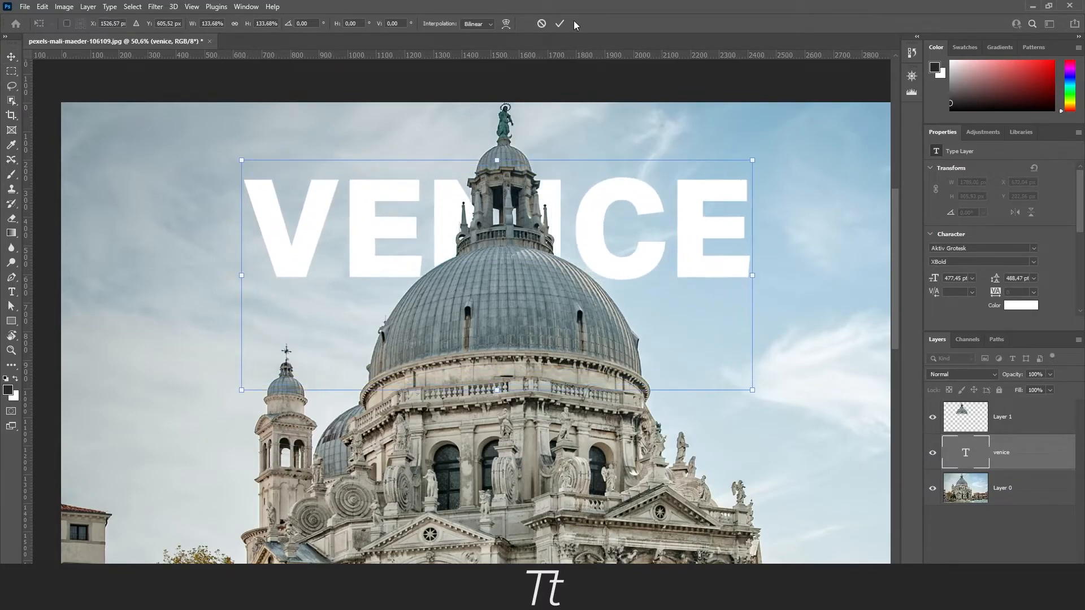
key("Return")
scroll(537, 227, "down", 2)
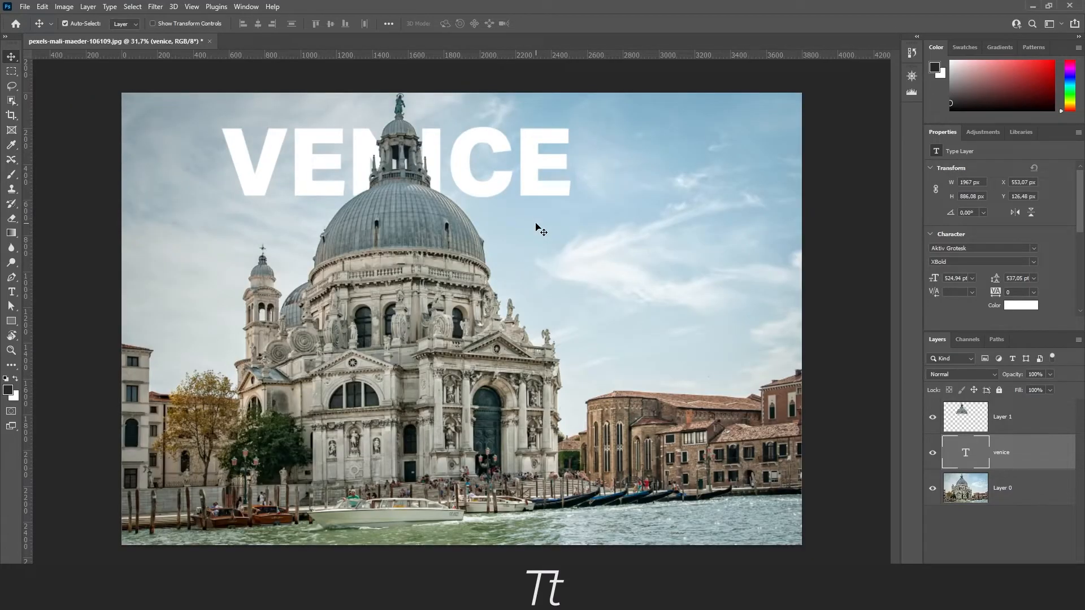